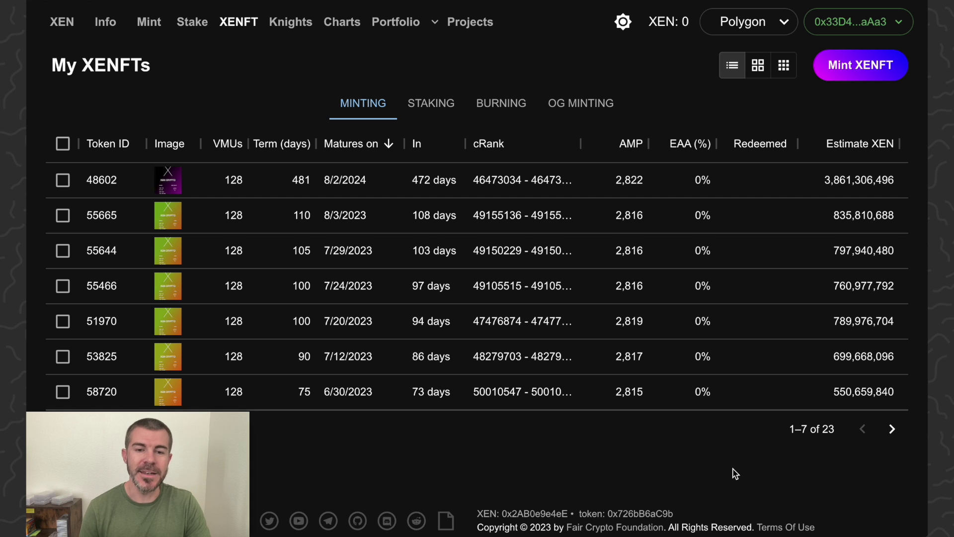
Look over the XEN overview across all chains, then return to the My XENFTs list.
scroll(714, 351, right, 3)
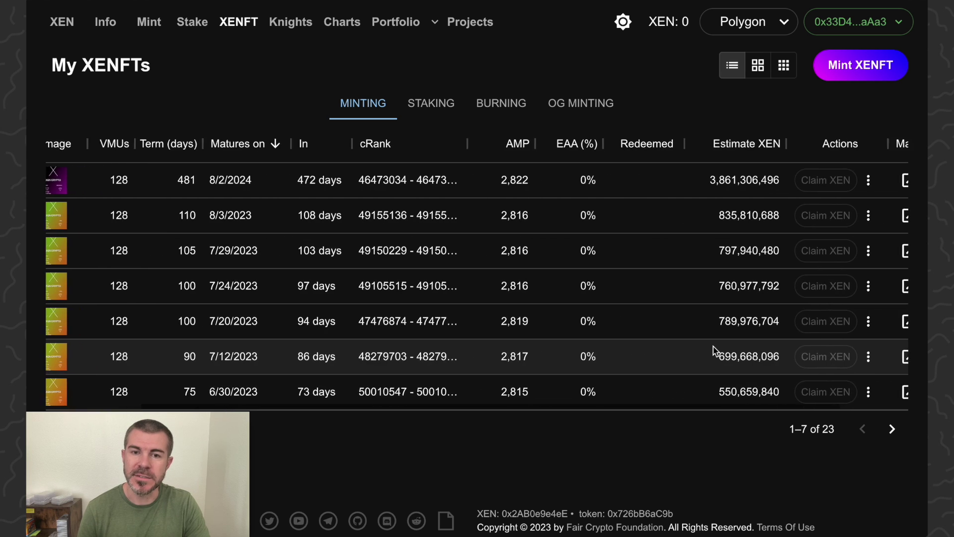
scroll(715, 351, left, 3)
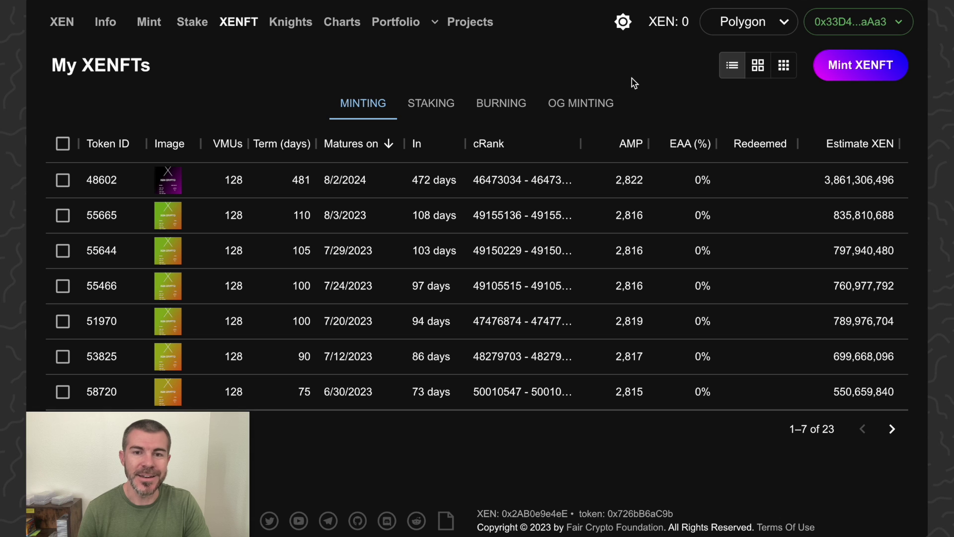
click(61, 21)
scroll(81, 98, down, 3)
scroll(81, 98, up, 3)
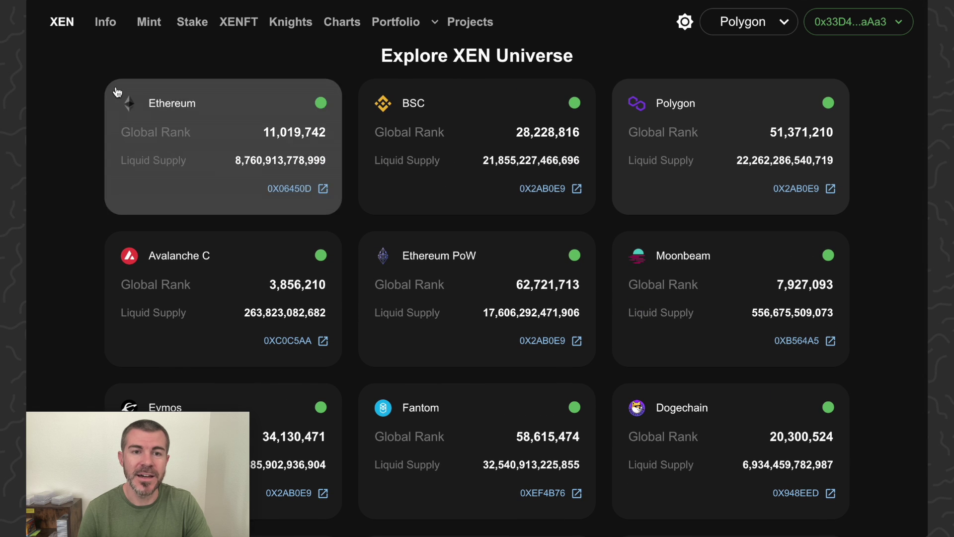
click(230, 23)
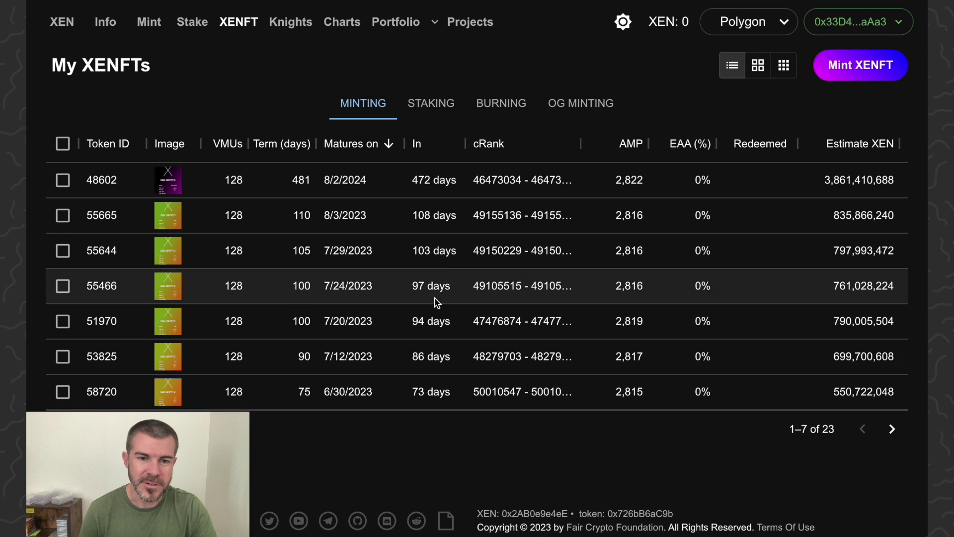
Page to the last page of the XENFT list and start claiming XEN from matured token 48624.
click(892, 429)
click(892, 429)
click(893, 432)
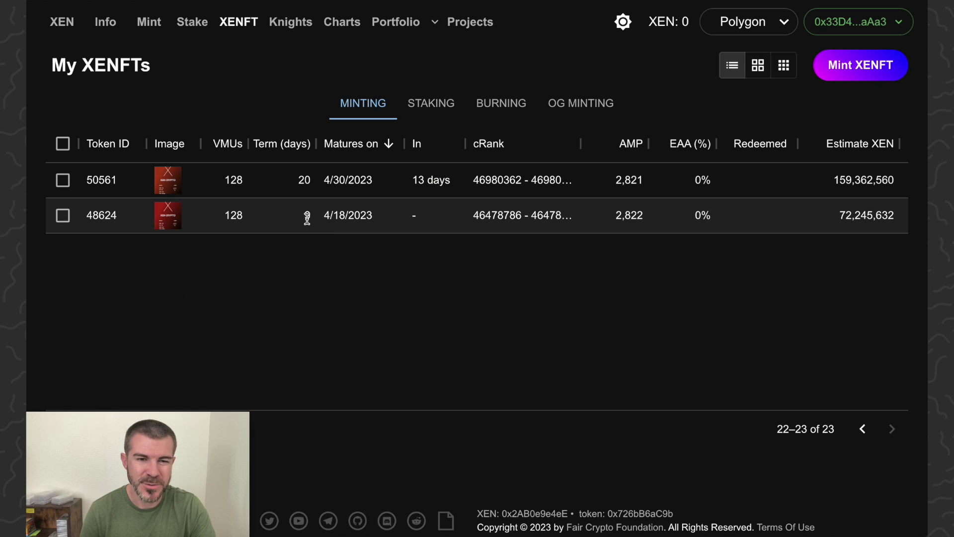
scroll(407, 215, right, 5)
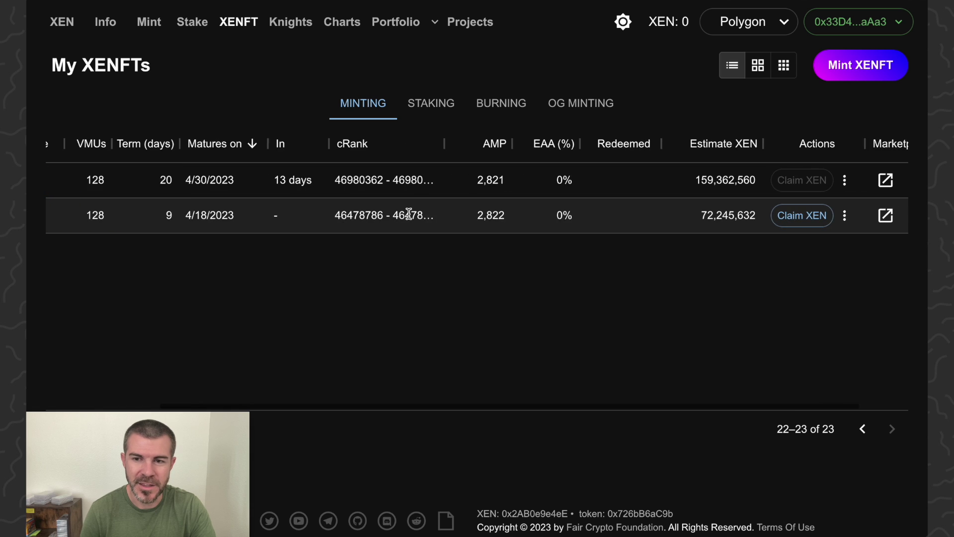
scroll(402, 213, left, 5)
scroll(397, 217, right, 5)
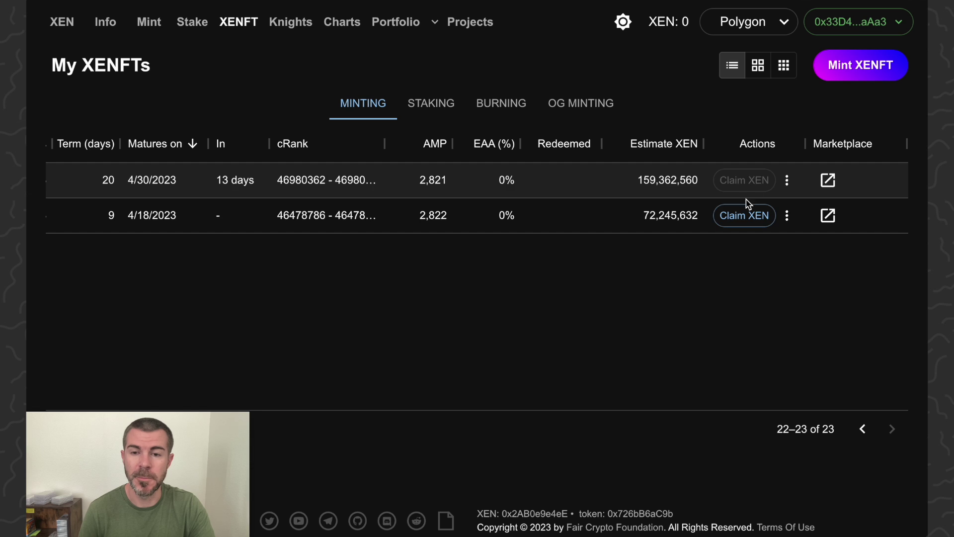
click(740, 217)
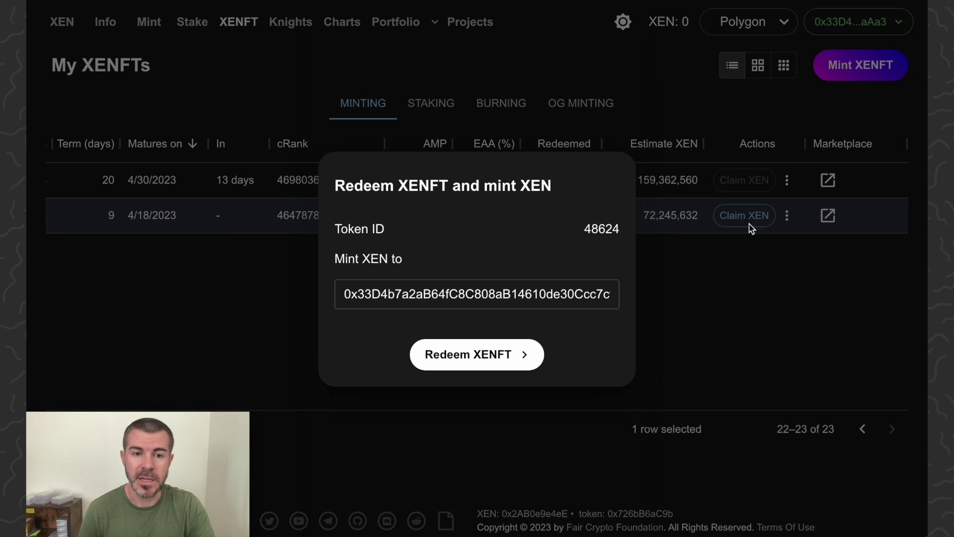
Submit the redeem of XENFT 48624 and save advanced gas with a 195 GWEI max base fee.
click(479, 356)
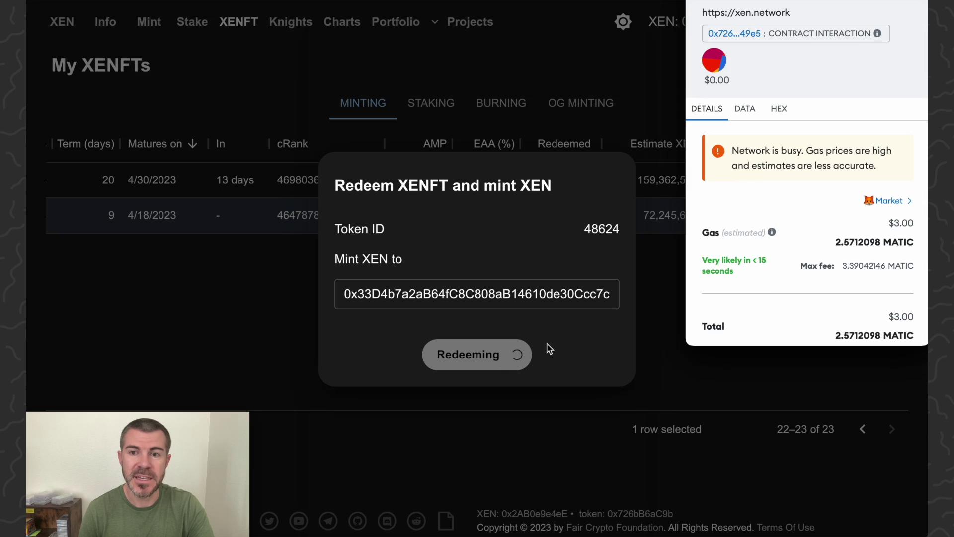
scroll(852, 249, down, 1)
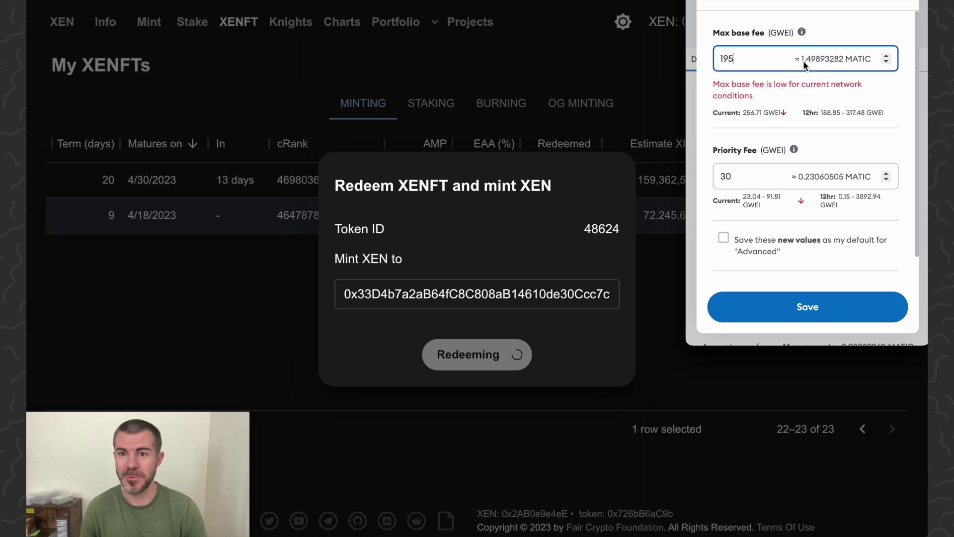
click(808, 308)
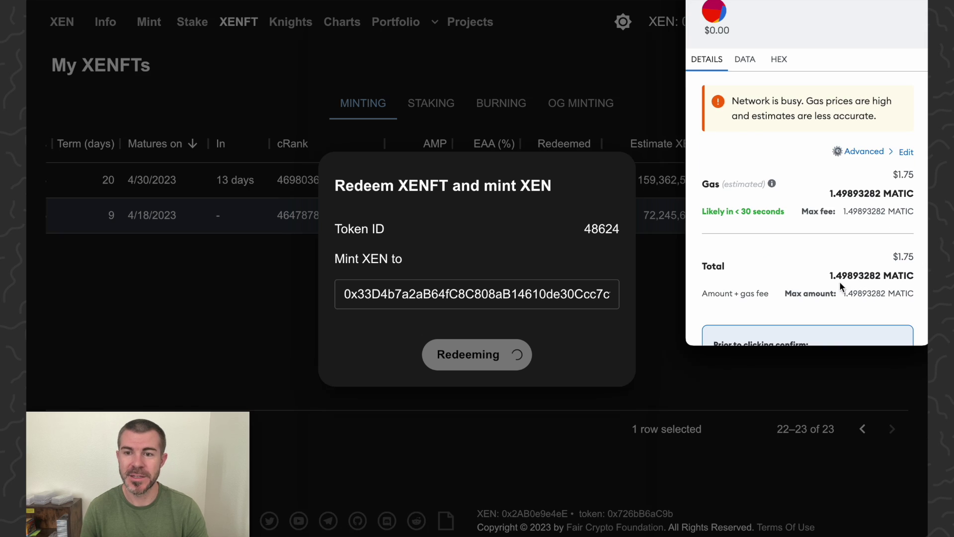
scroll(880, 198, down, 3)
Confirm the redeem transaction in MetaMask and view the pending transaction on Polygonscan.
click(864, 319)
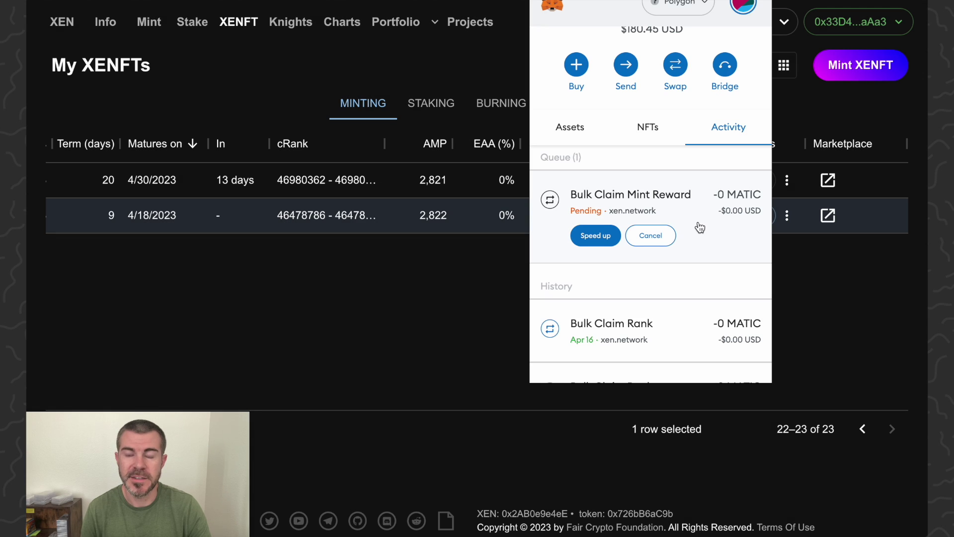
click(700, 227)
click(696, 80)
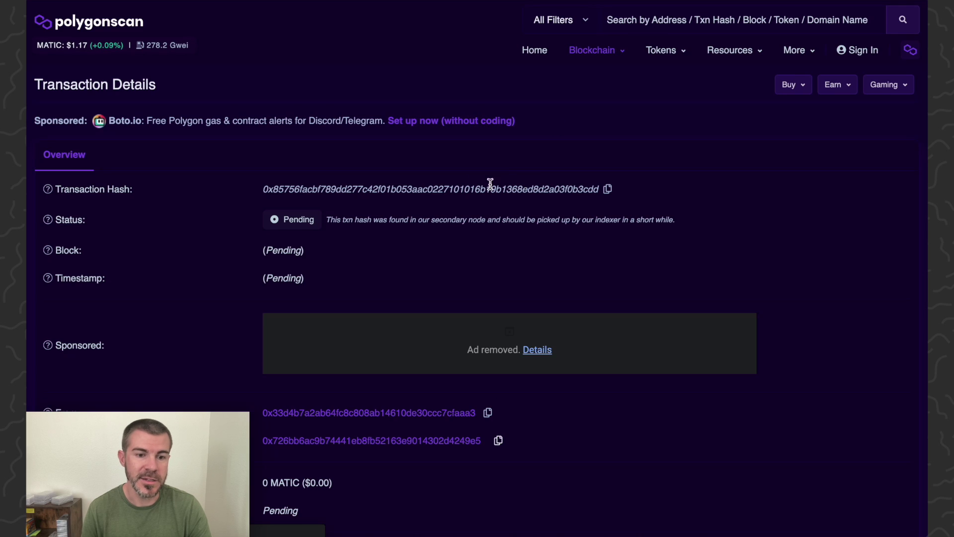
Check Polygonscan's gas tracker and bring up the mXEN/WMATIC live price chart.
scroll(456, 193, down, 3)
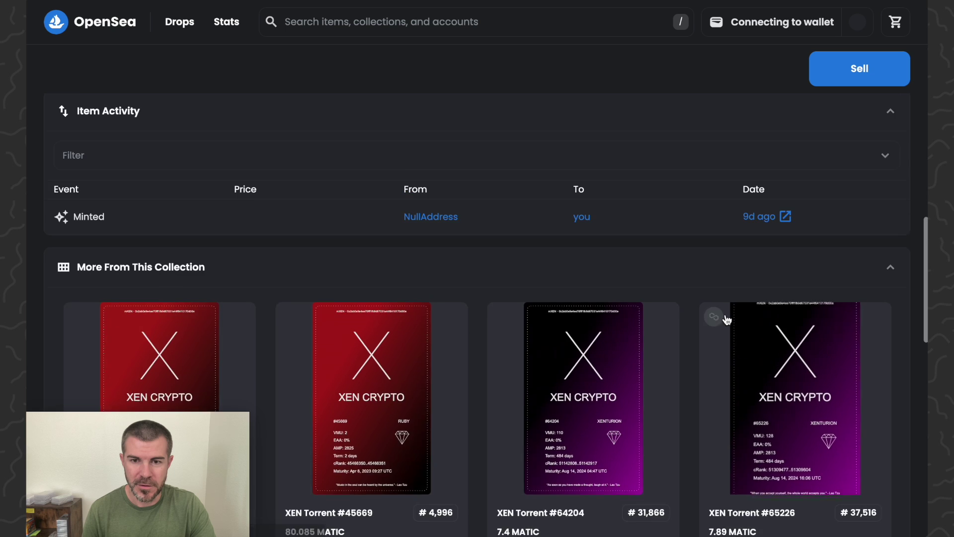
scroll(724, 315, up, 3)
click(750, 310)
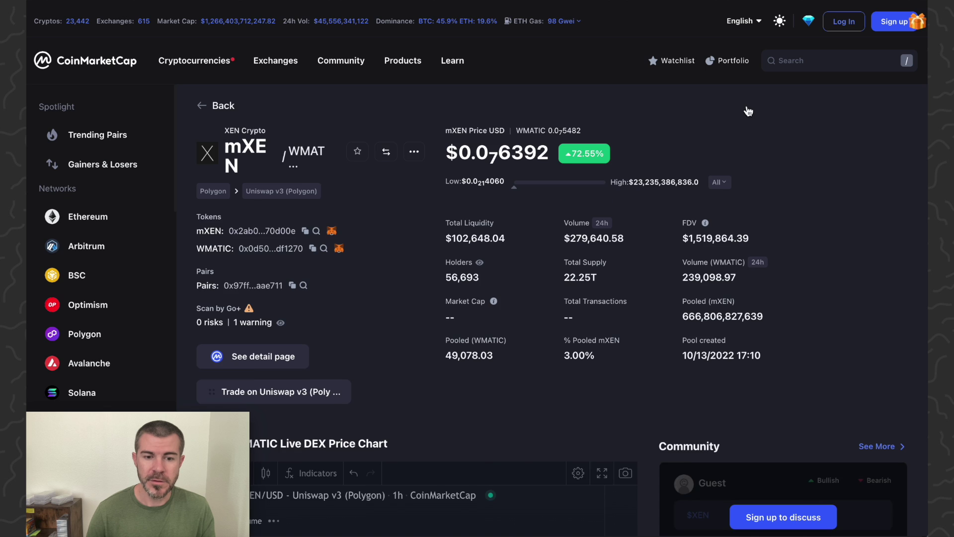
scroll(743, 117, down, 6)
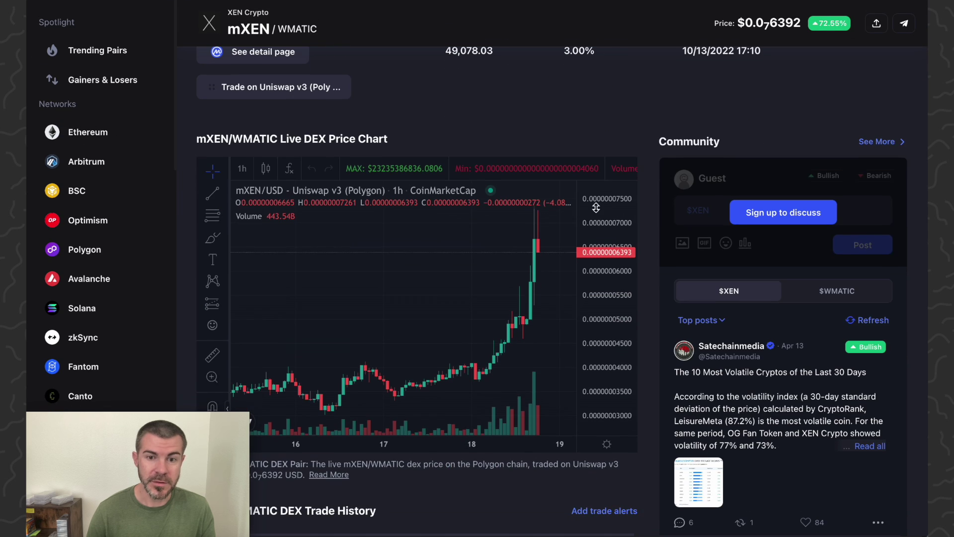
Go back to the My XENFTs list and select the matured XENFT's 72,245,632 XEN estimate.
scroll(492, 222, down, 5)
scroll(651, 246, down, 1)
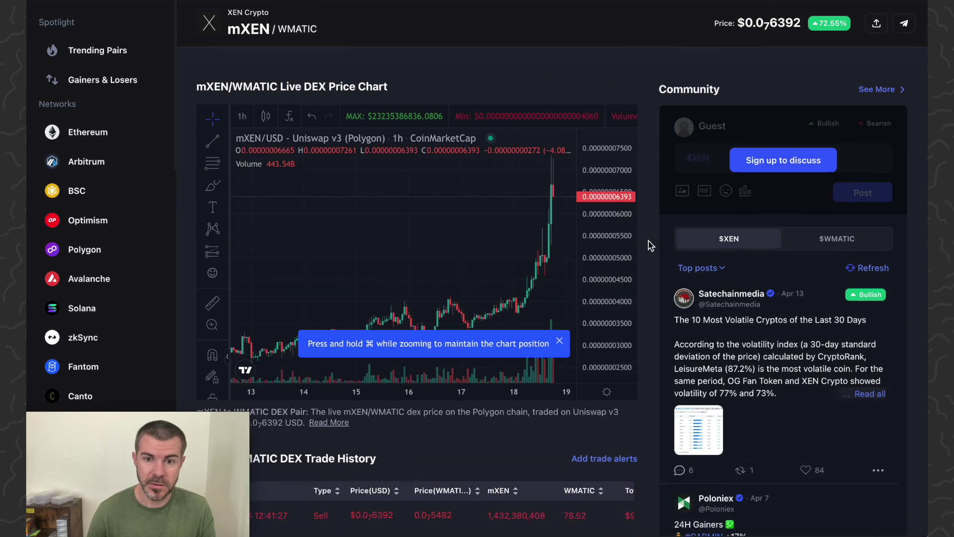
scroll(648, 233, down, 1)
scroll(649, 212, up, 7)
click(268, 334)
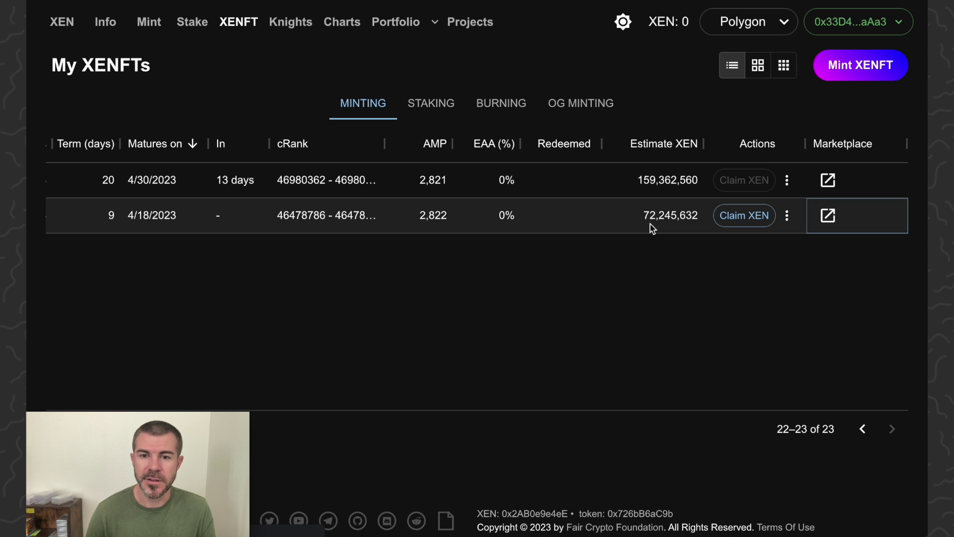
drag(644, 218, 701, 221)
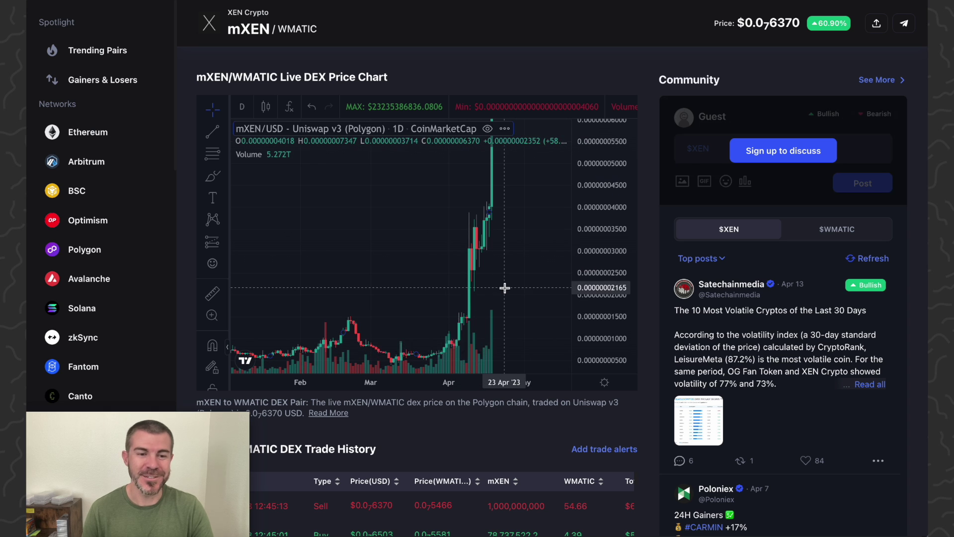
scroll(505, 288, down, 3)
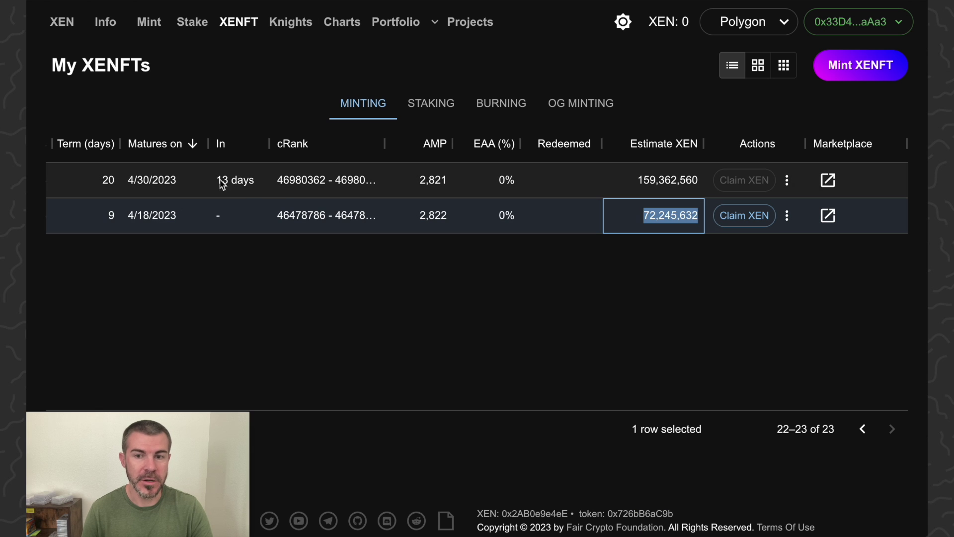
Clear the selection and page back to the last page holding the matured XENFT.
click(700, 259)
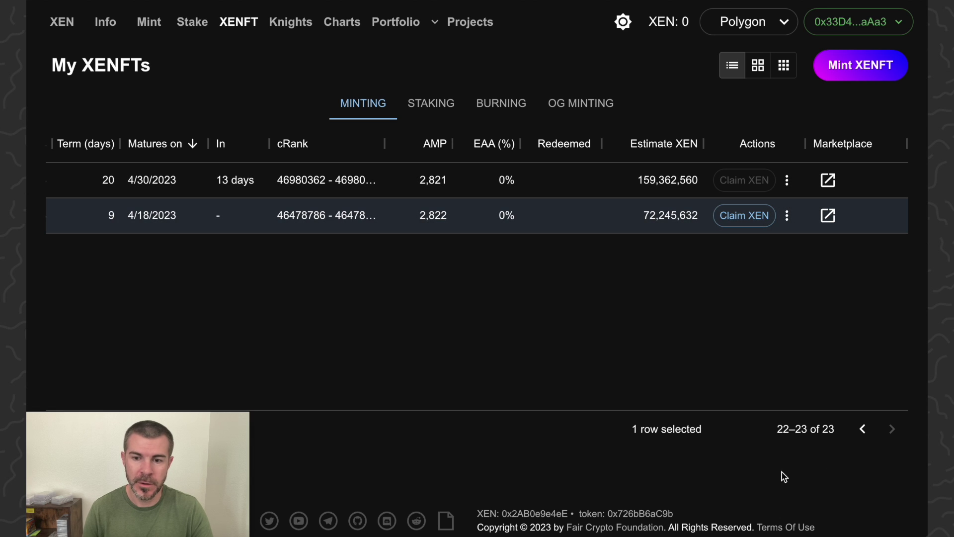
click(862, 428)
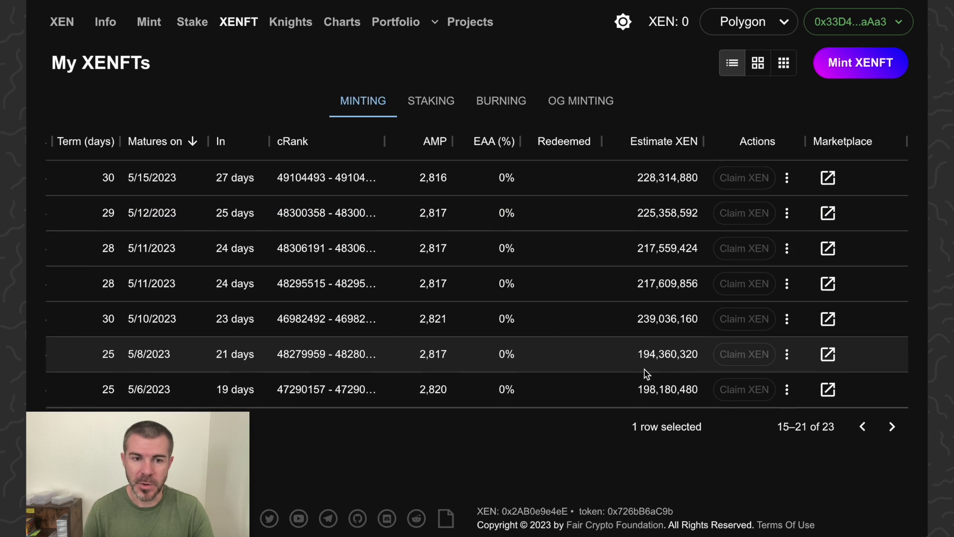
click(892, 428)
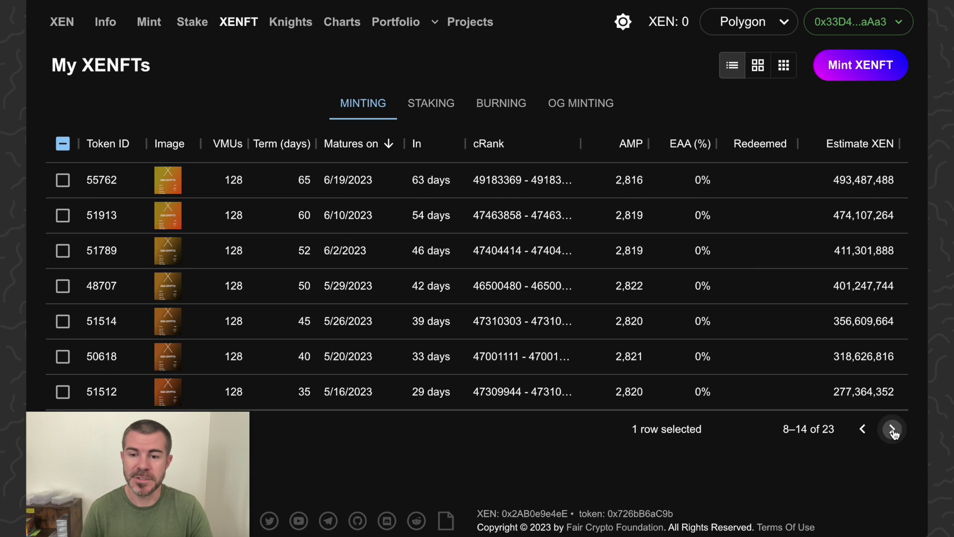
click(892, 428)
click(892, 428)
scroll(741, 223, right, 5)
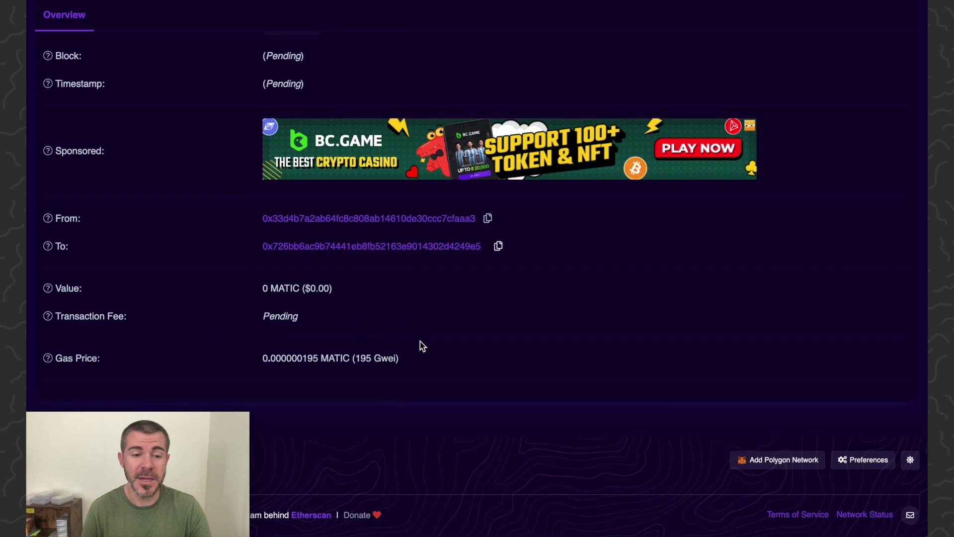
Review the redeem transaction's Success status, mXEN transfers and 1.198805595 MATIC fee.
scroll(422, 347, up, 5)
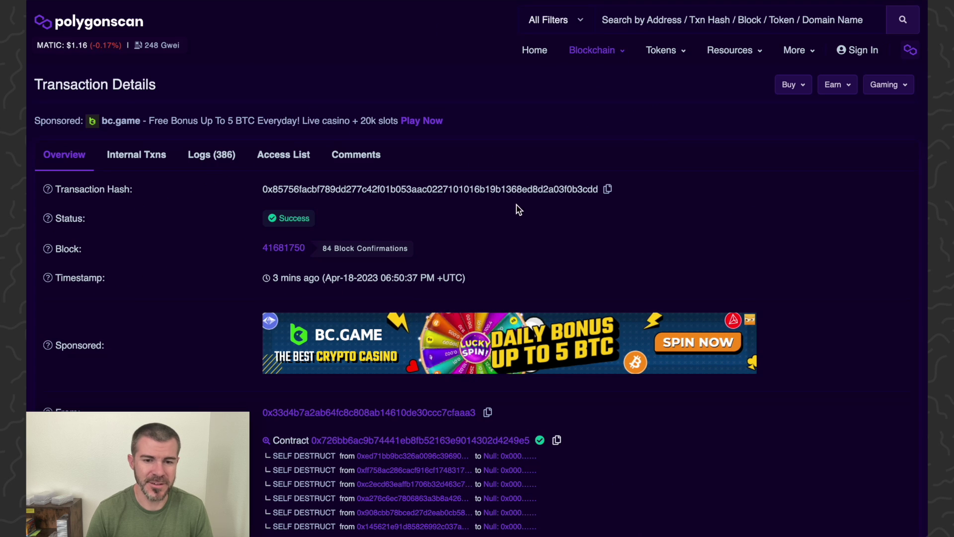
scroll(516, 209, down, 8)
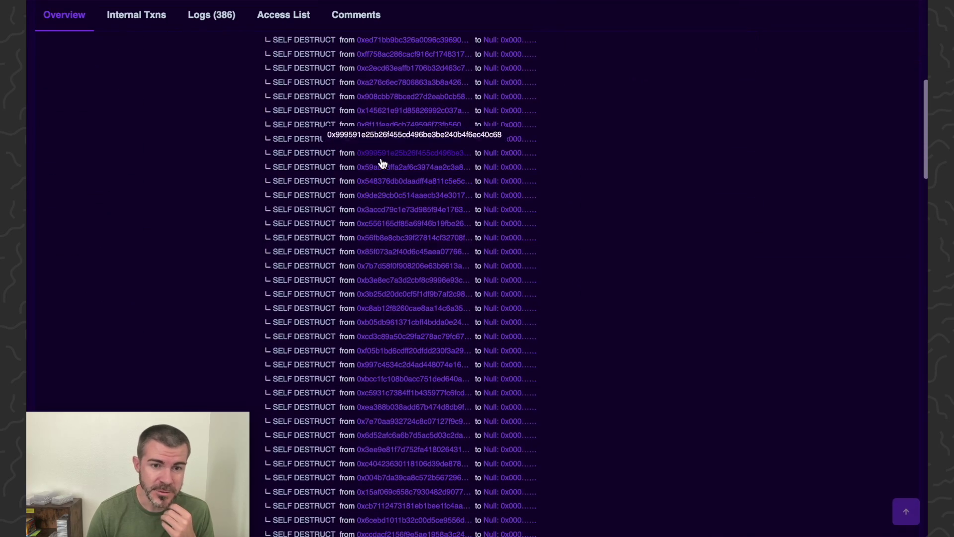
scroll(382, 164, down, 20)
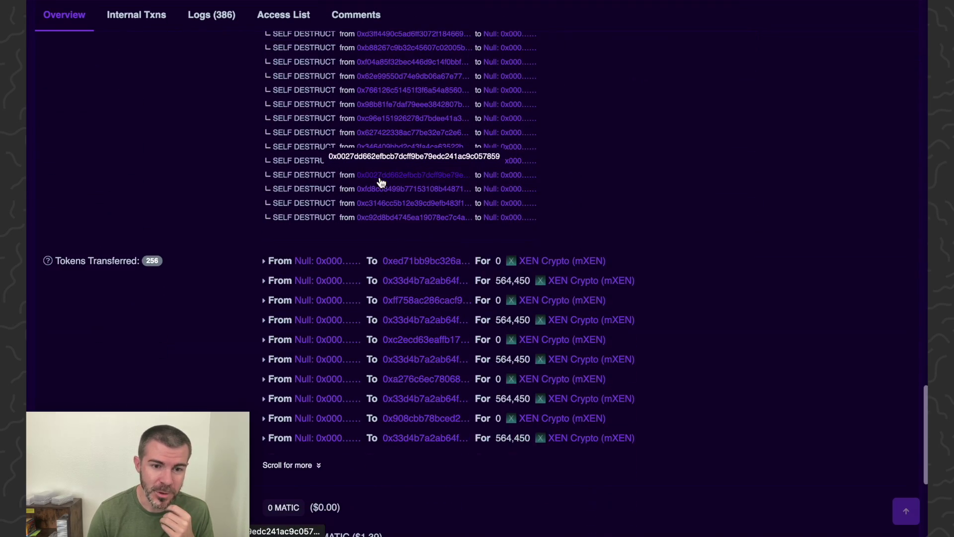
scroll(598, 209, down, 2)
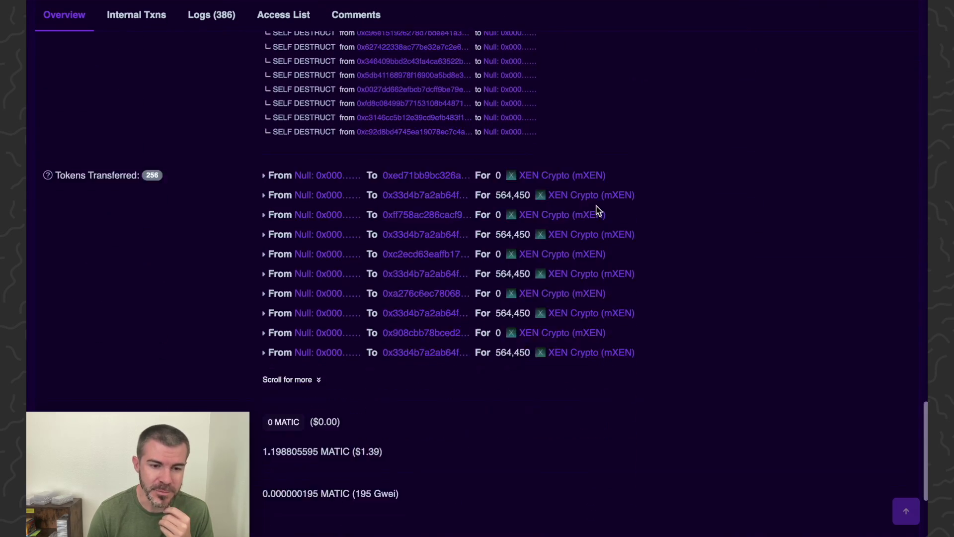
scroll(598, 212, down, 3)
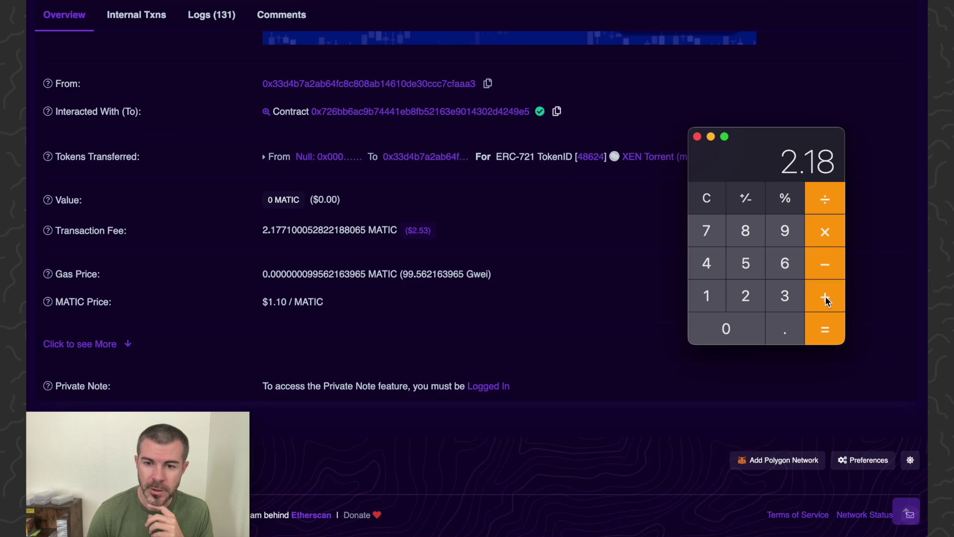
Add 1.19 to the 2.18 mint fee in Calculator for a 3.37 MATIC total.
click(825, 297)
click(705, 298)
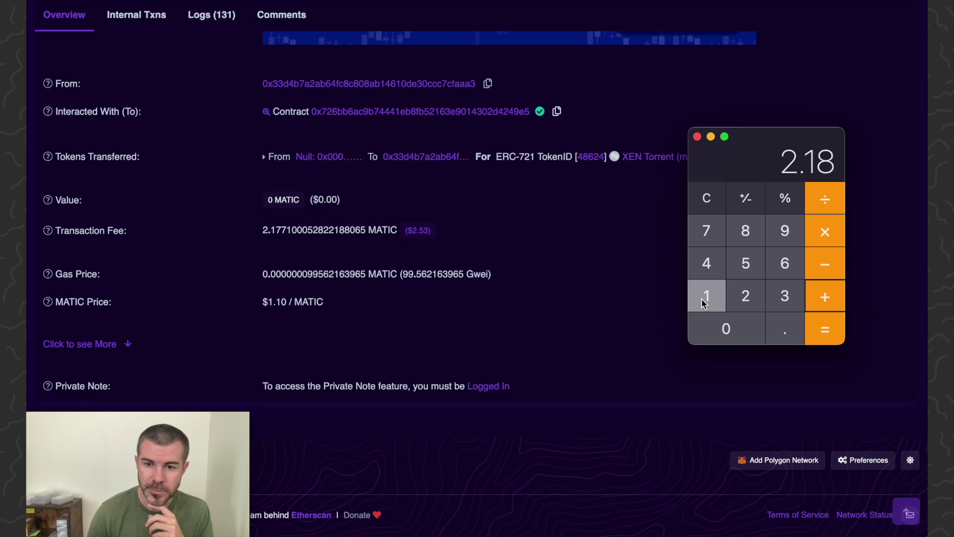
click(781, 326)
click(706, 296)
click(774, 246)
click(823, 326)
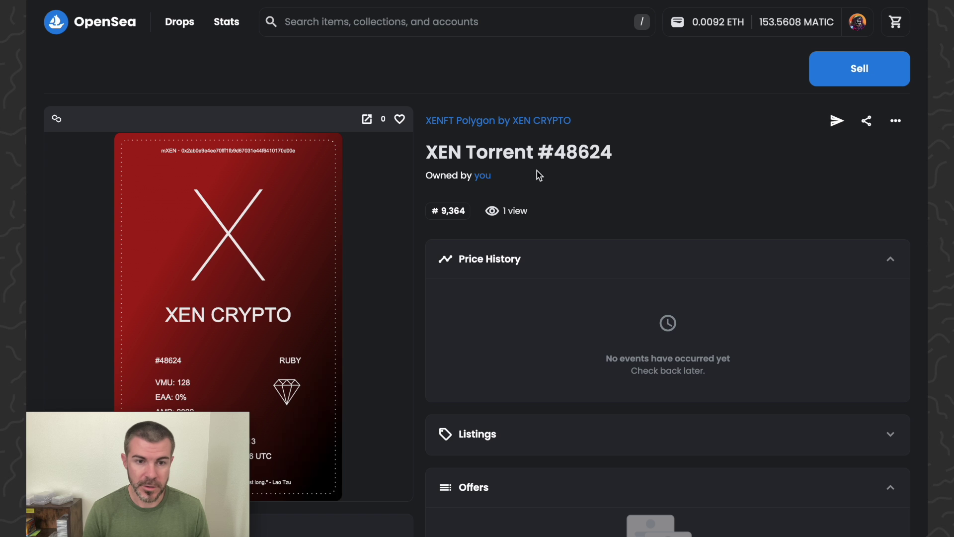
Scroll the XEN Torrent #48624 OpenSea page down to its Description and Traits.
scroll(562, 172, down, 3)
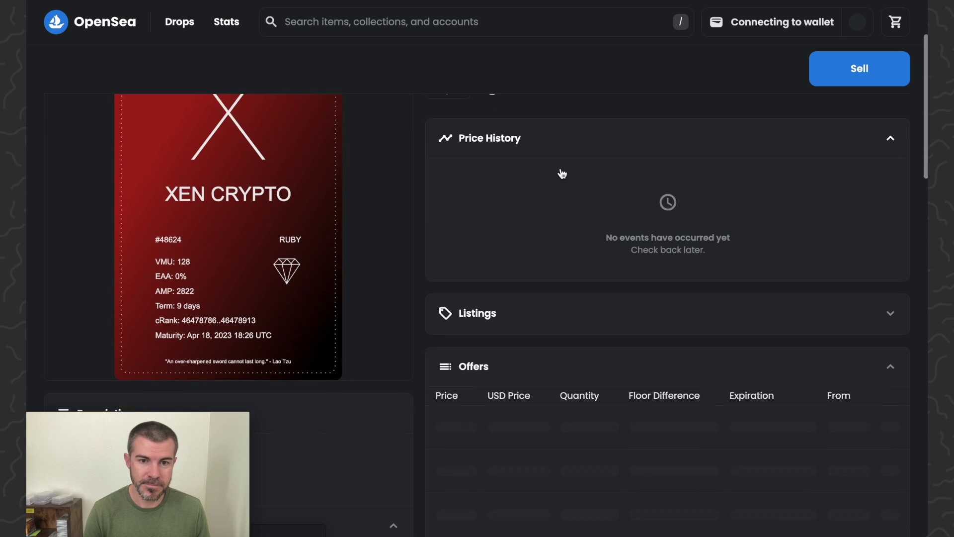
scroll(562, 173, up, 1)
scroll(561, 171, up, 2)
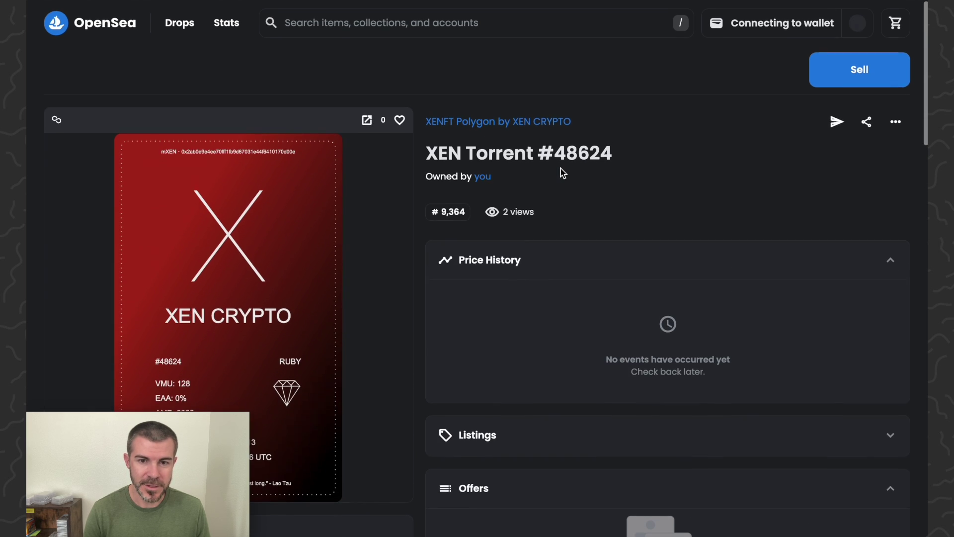
scroll(564, 173, down, 5)
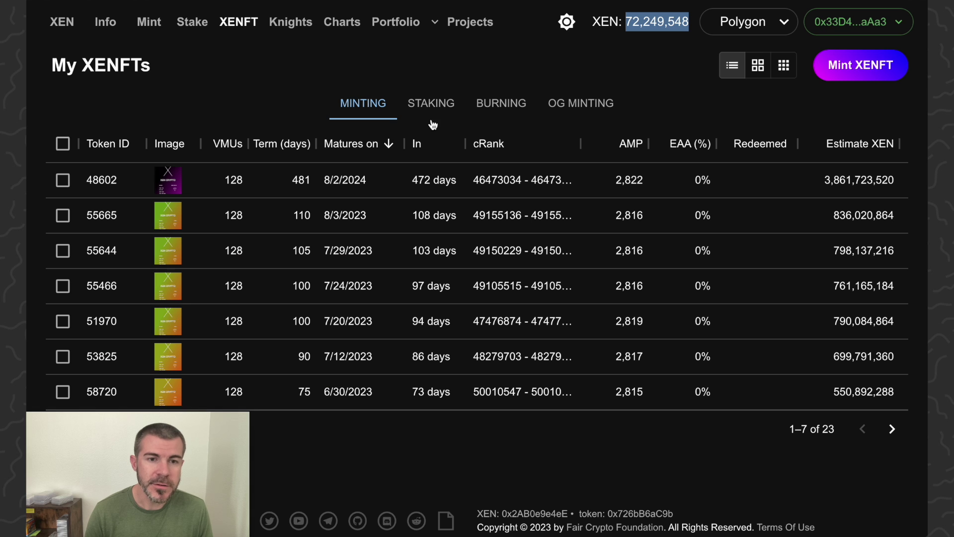
Page through My XENFTs, now 0 of 0, with the balance at 72,249,548 XEN.
click(892, 428)
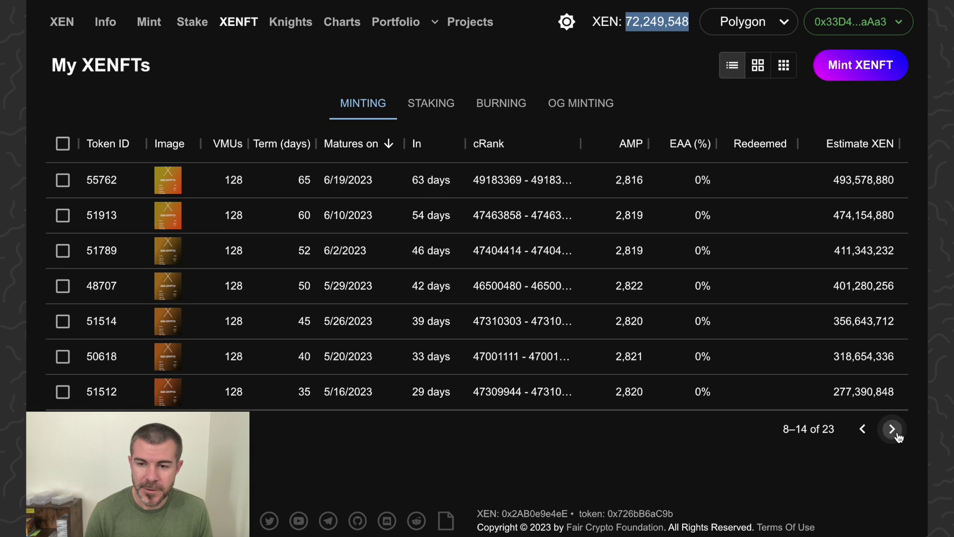
click(892, 428)
click(892, 428)
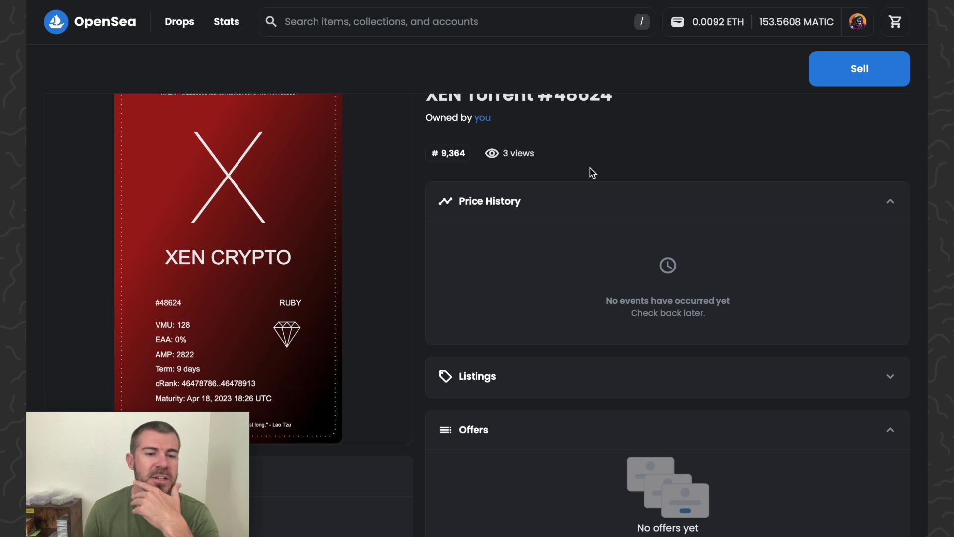
scroll(592, 171, down, 1)
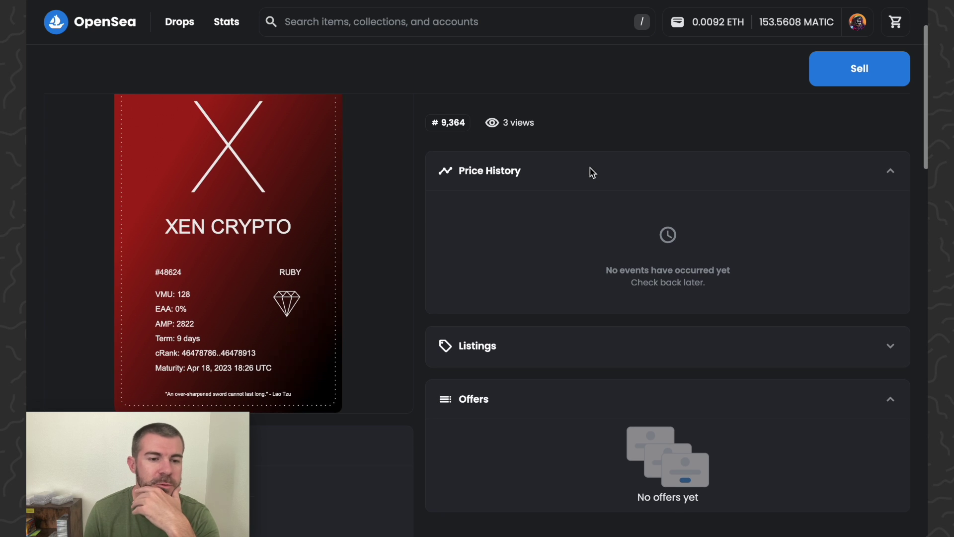
scroll(567, 164, down, 5)
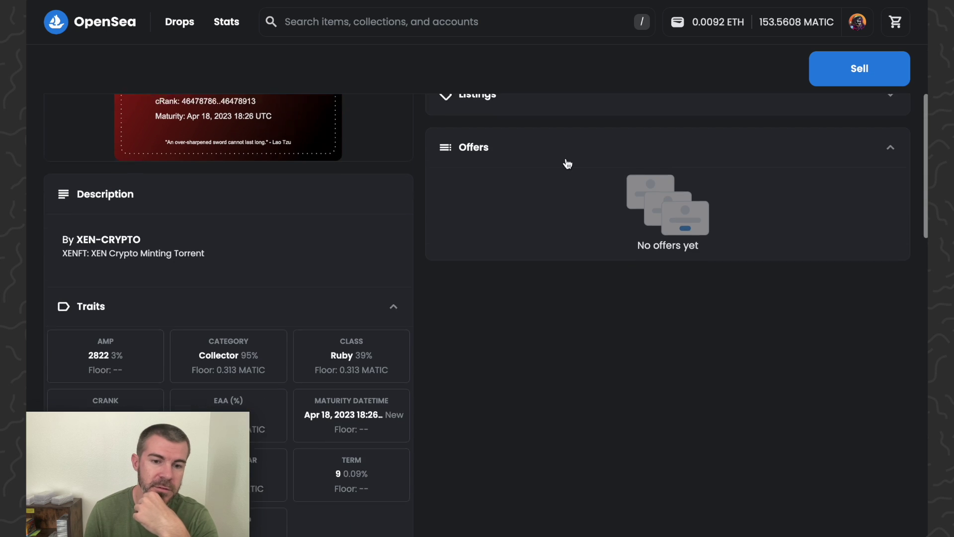
scroll(422, 218, down, 5)
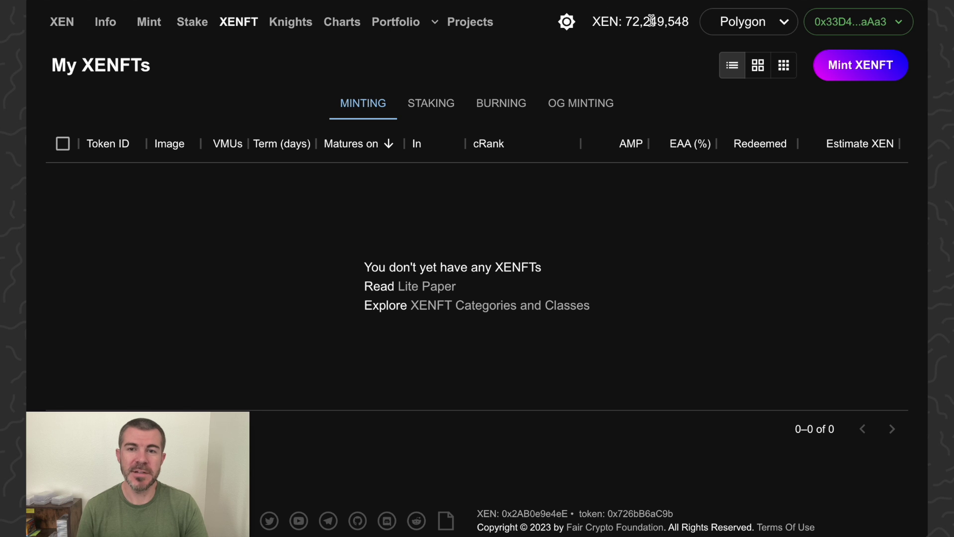
Open the Stake XEN form from the top navigation.
click(193, 22)
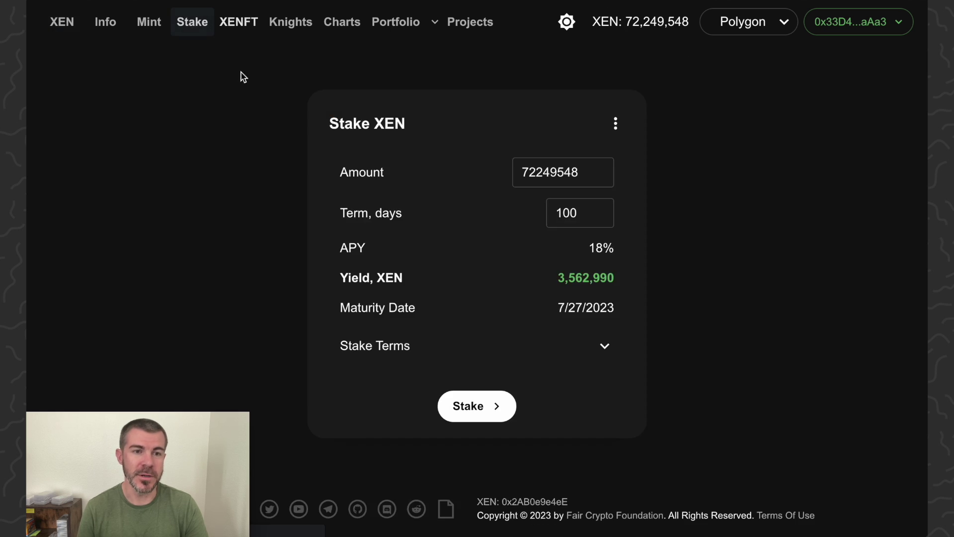